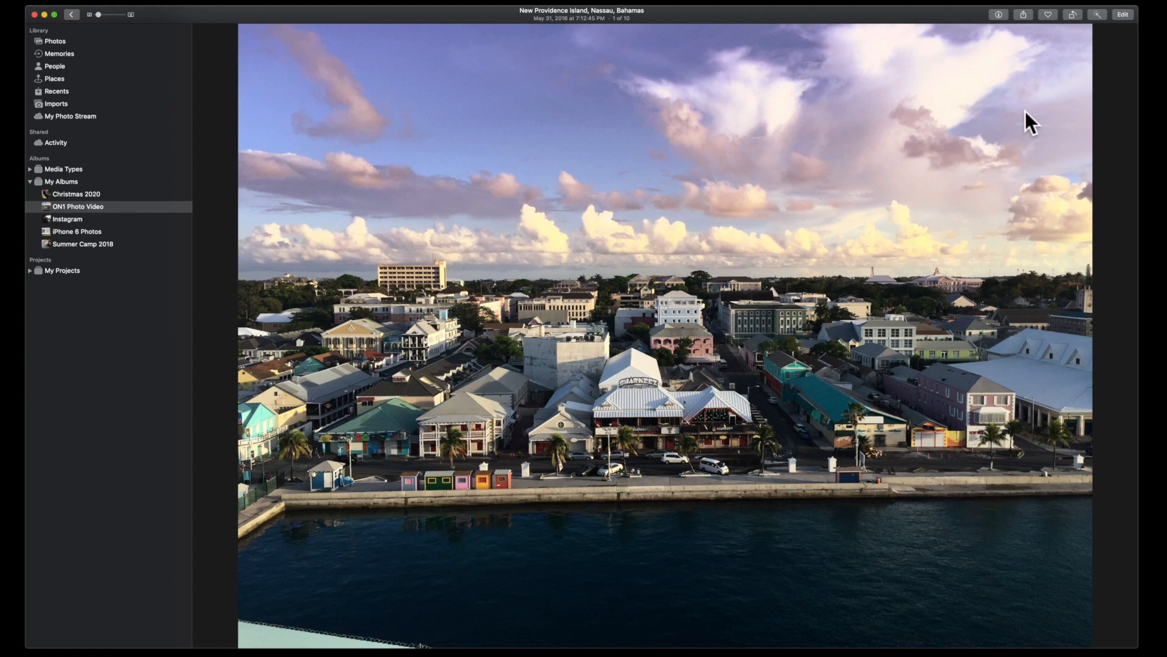
Step: Edit the harbour photo with the ON1 Photo RAW 2021 extension and apply AI Auto tone
left_click(1122, 15)
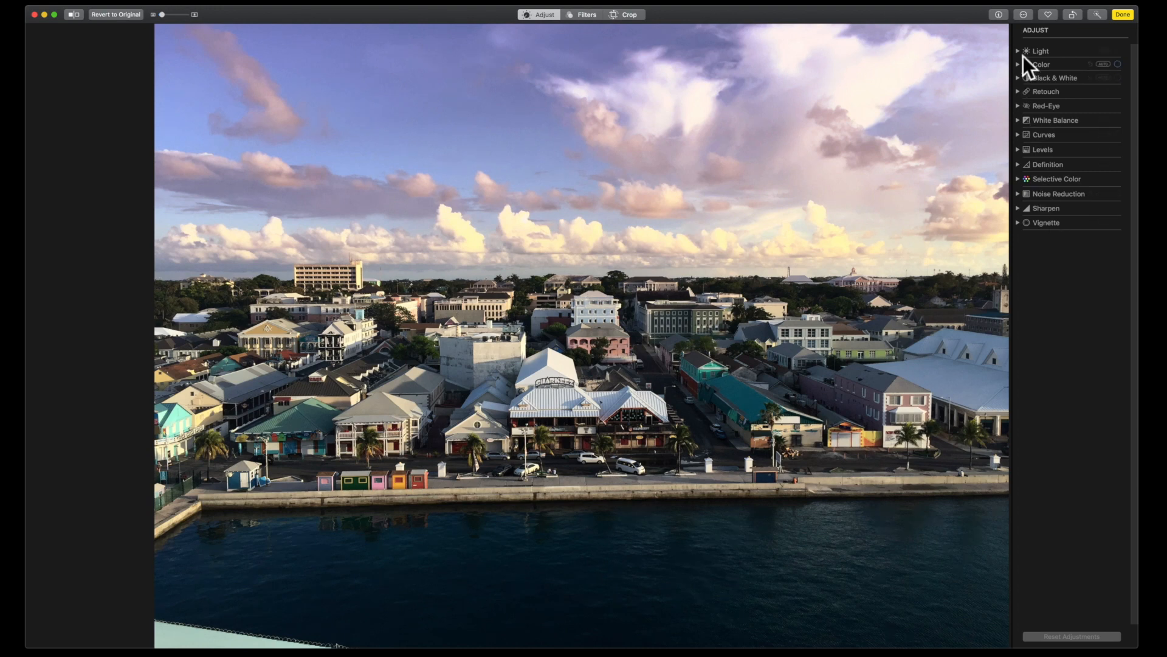
left_click(1028, 14)
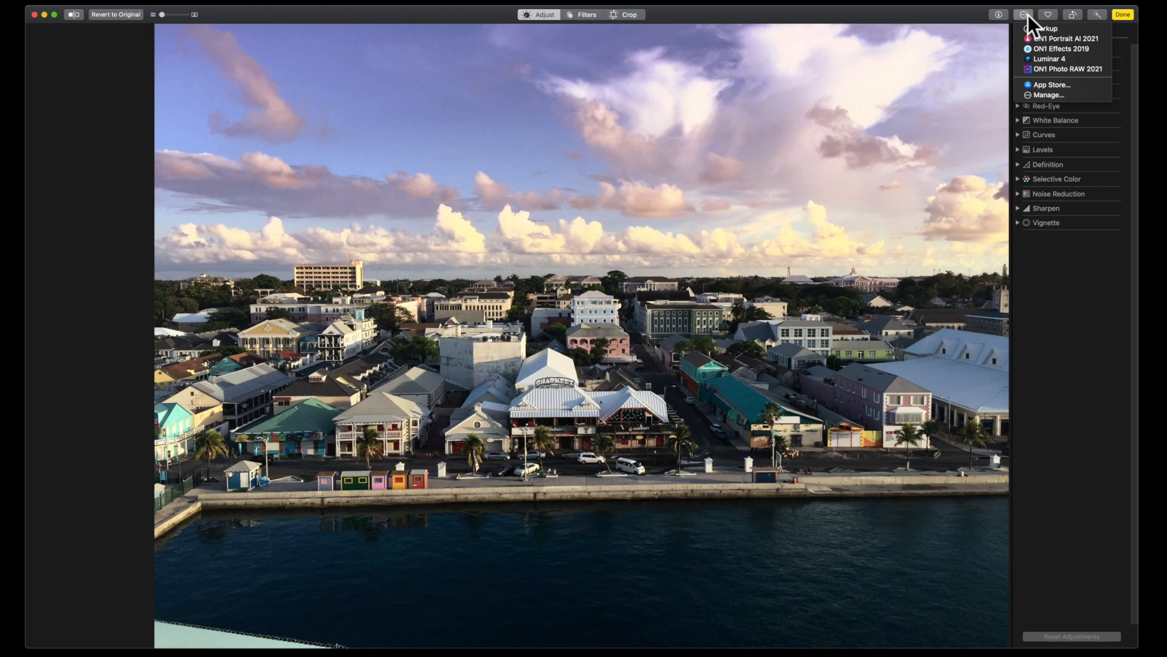
left_click(1080, 68)
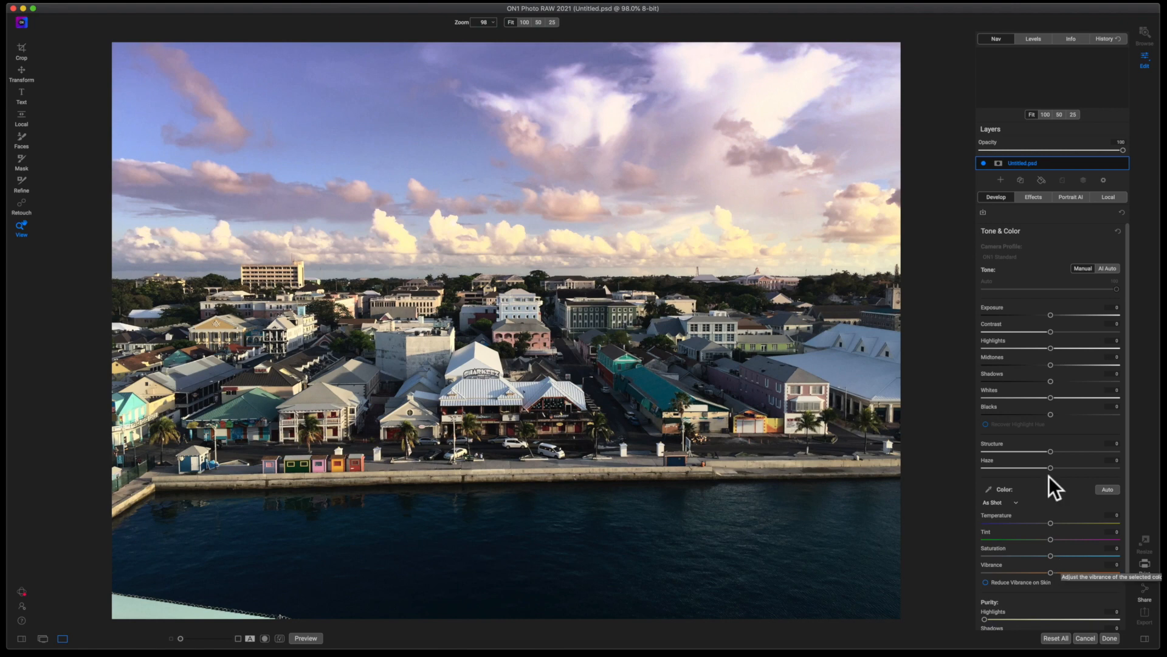
left_click(1106, 269)
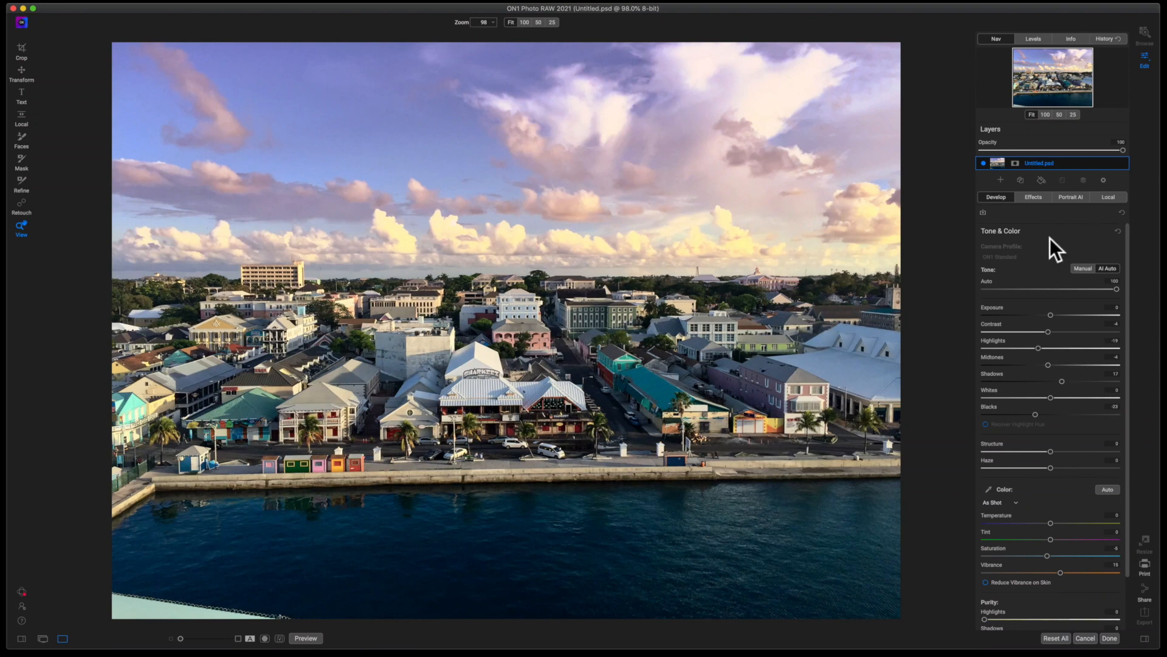
Step: Add a new local adjustment with the Lighten preset and set the brush flow to 39
left_click(1109, 198)
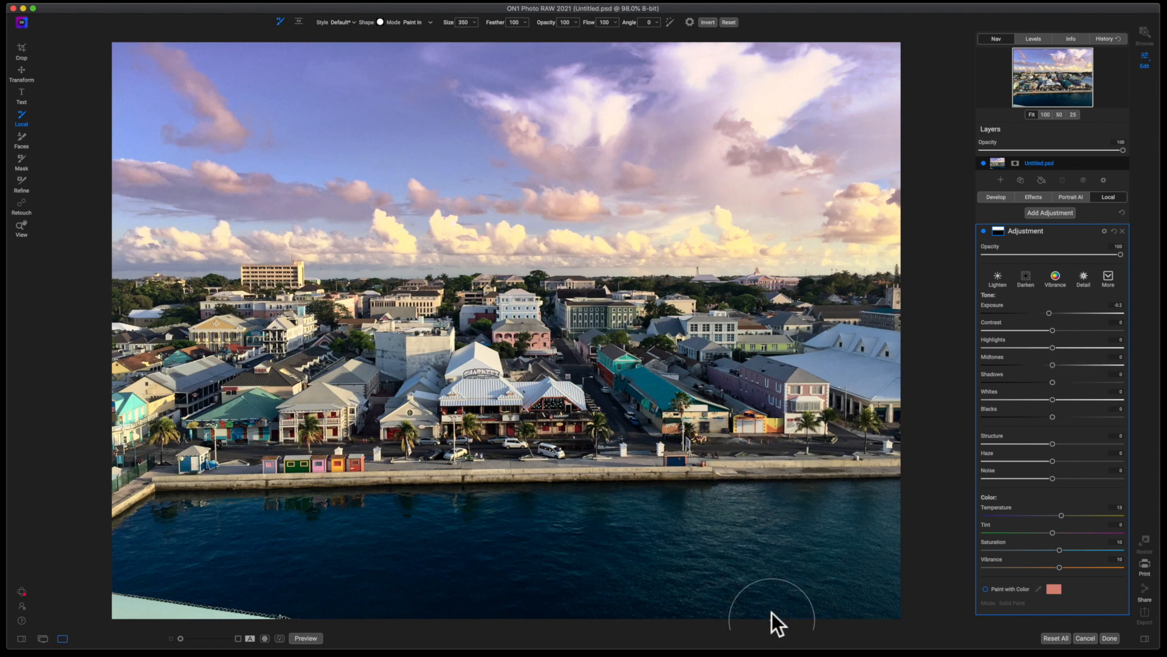
left_click(1058, 231)
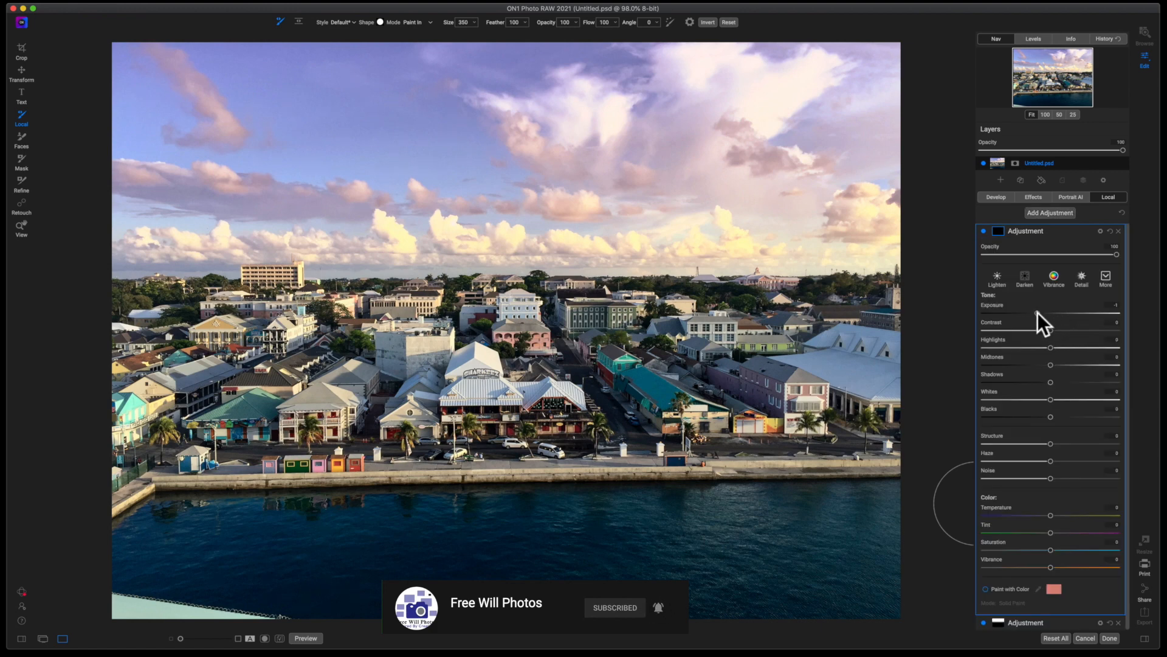
left_click(999, 277)
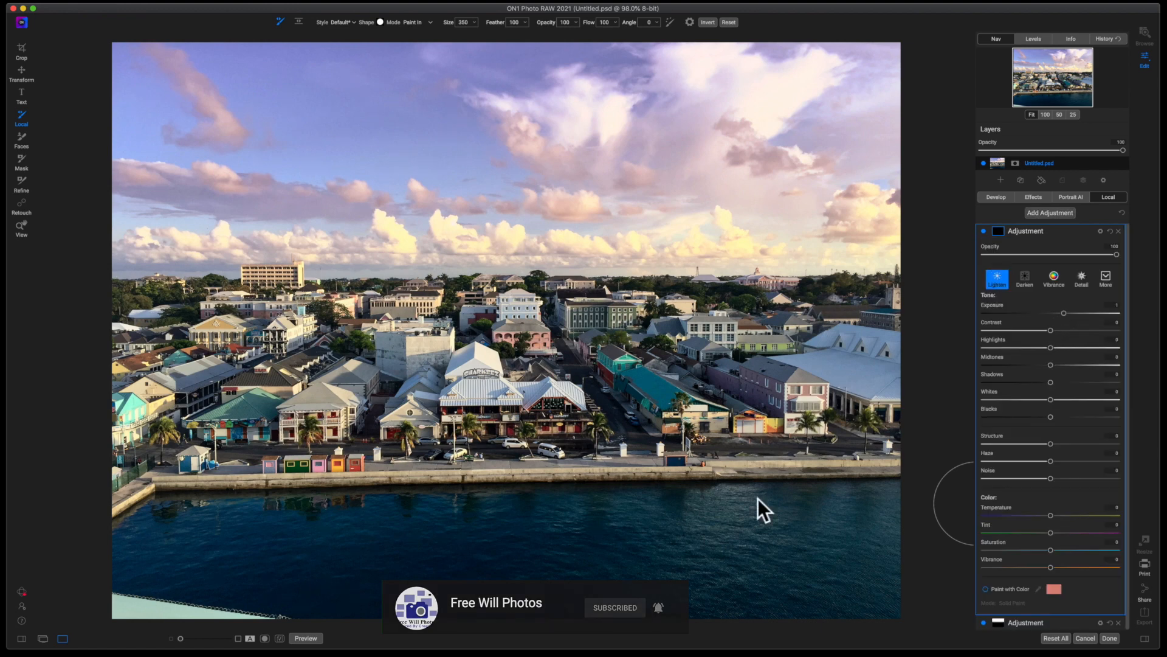
left_click(615, 24)
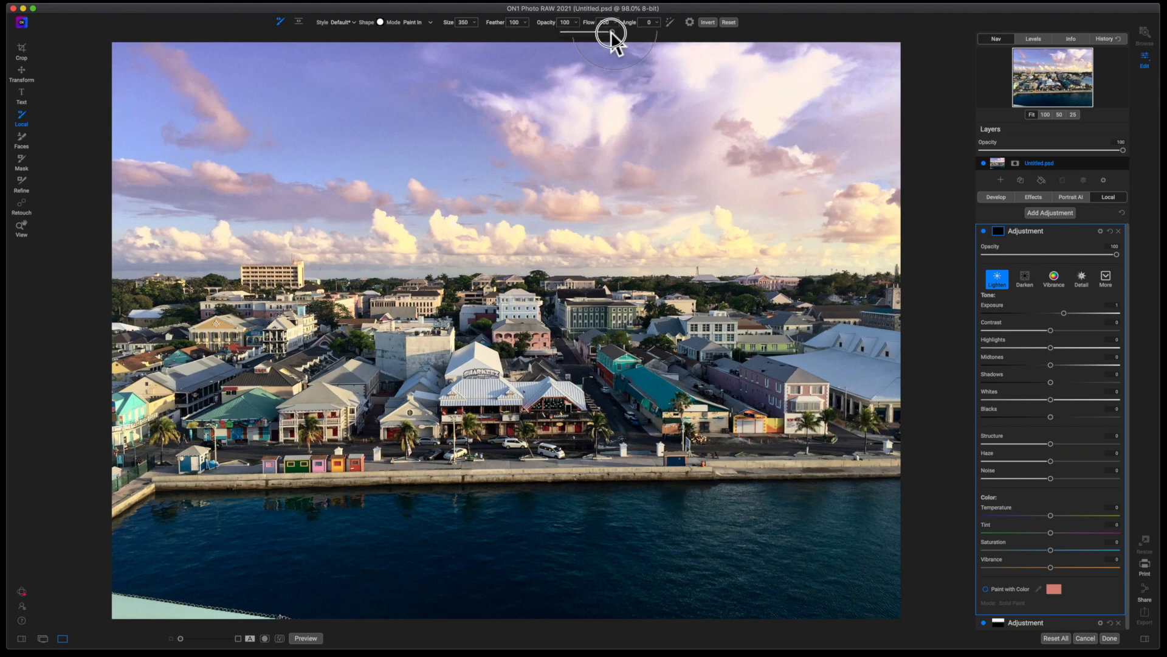
left_click_drag(613, 30, 582, 31)
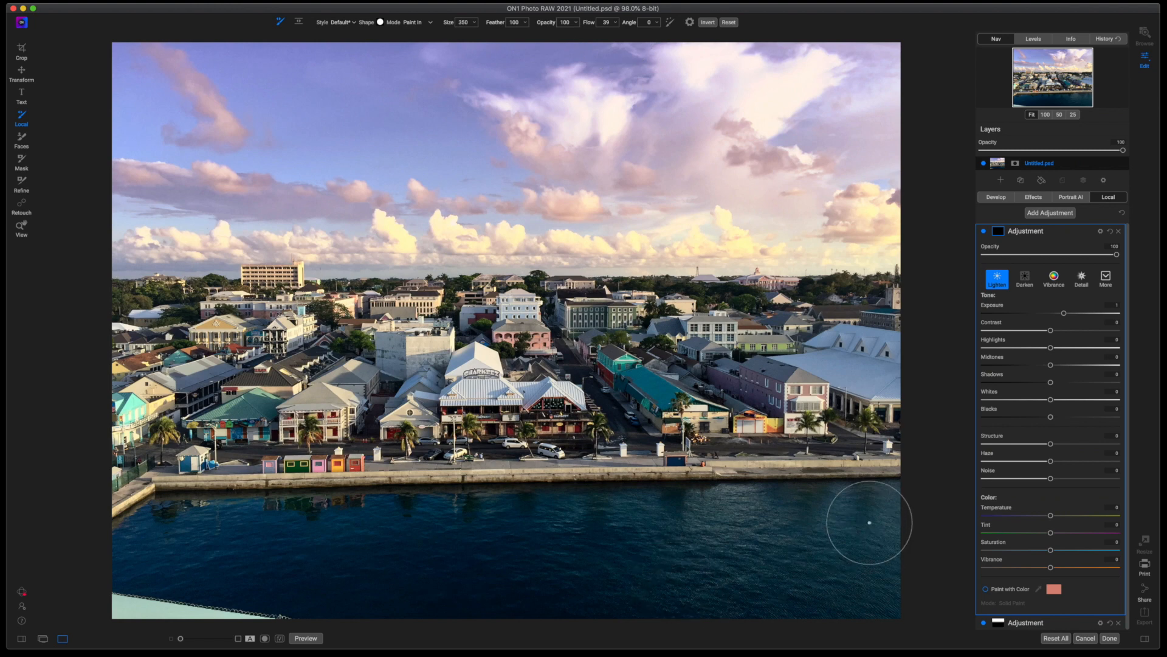
Step: Brush the lightening over the water, setting its exposure to about 0.65 and its shadows to 23
mouse_move(870, 523)
left_mouse_down()
mouse_move(661, 535)
mouse_move(315, 525)
mouse_move(154, 547)
mouse_move(187, 566)
mouse_move(268, 570)
mouse_move(878, 588)
left_mouse_up()
left_click_drag(783, 591, 904, 578)
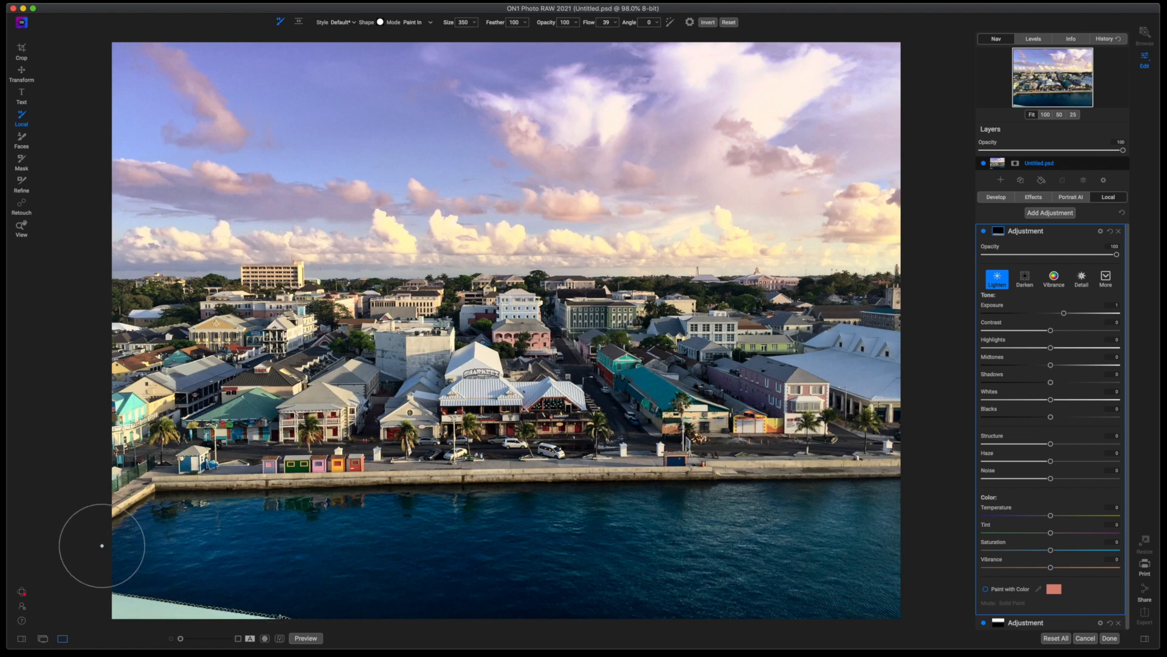
mouse_move(102, 553)
left_mouse_down()
mouse_move(101, 576)
mouse_move(130, 576)
mouse_move(138, 558)
left_mouse_up()
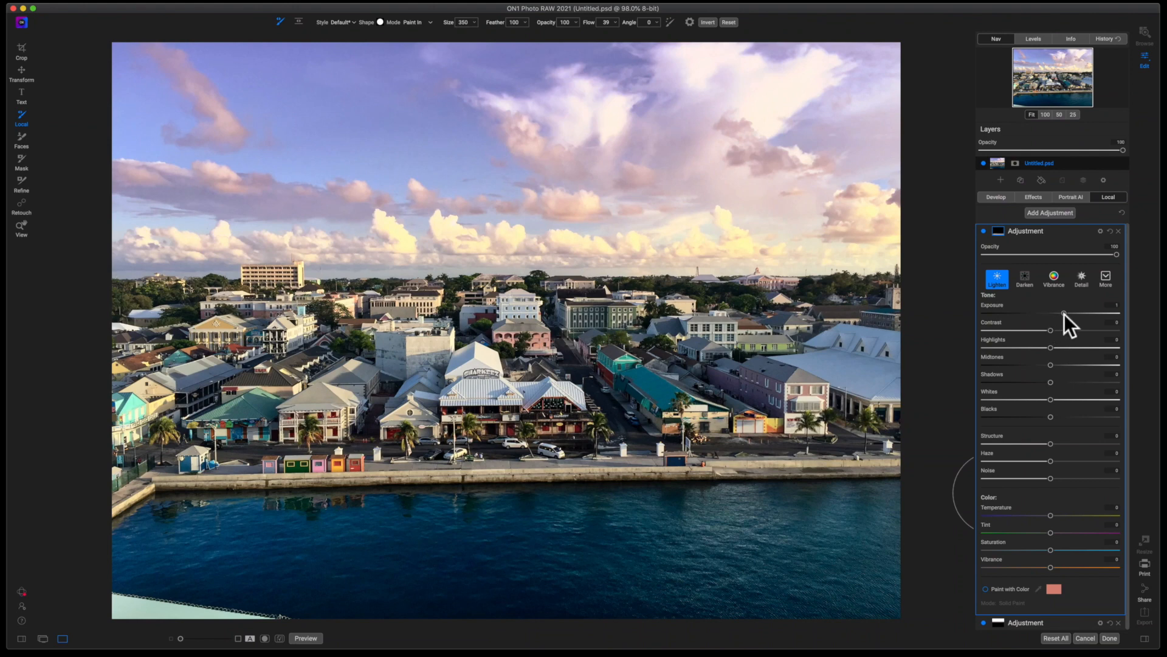
left_click_drag(1064, 313, 1059, 314)
left_click_drag(1051, 381, 1066, 382)
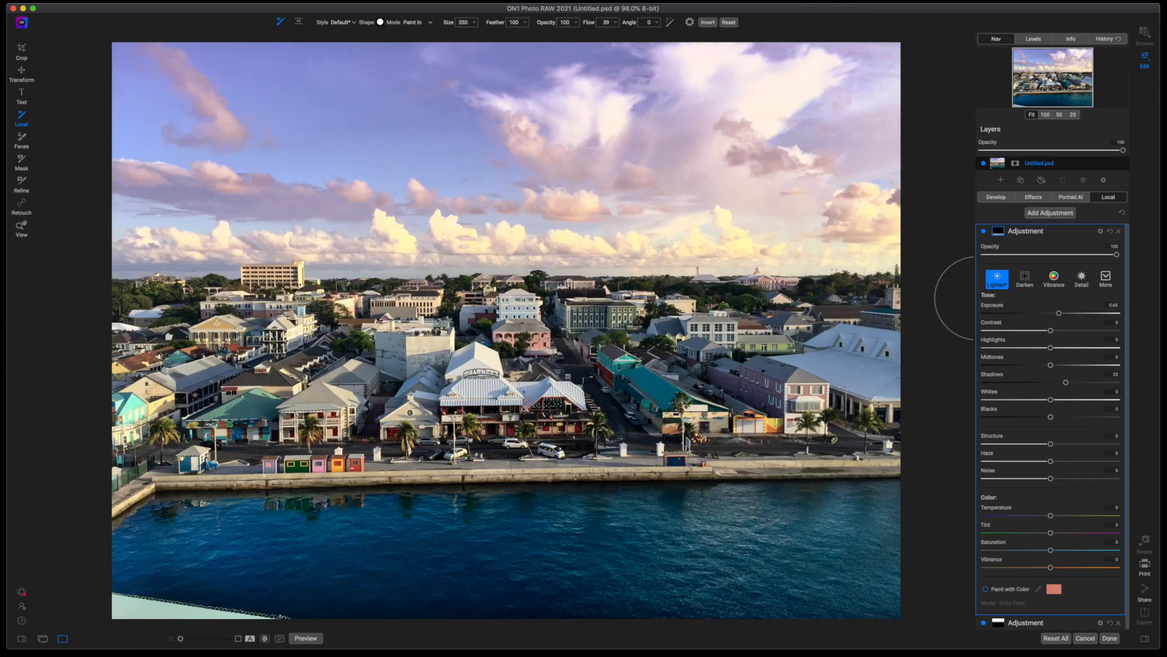
Step: Add another local adjustment with the Detail preset and enlarge the brush to size 1000
left_click(1063, 229)
left_click(1083, 279)
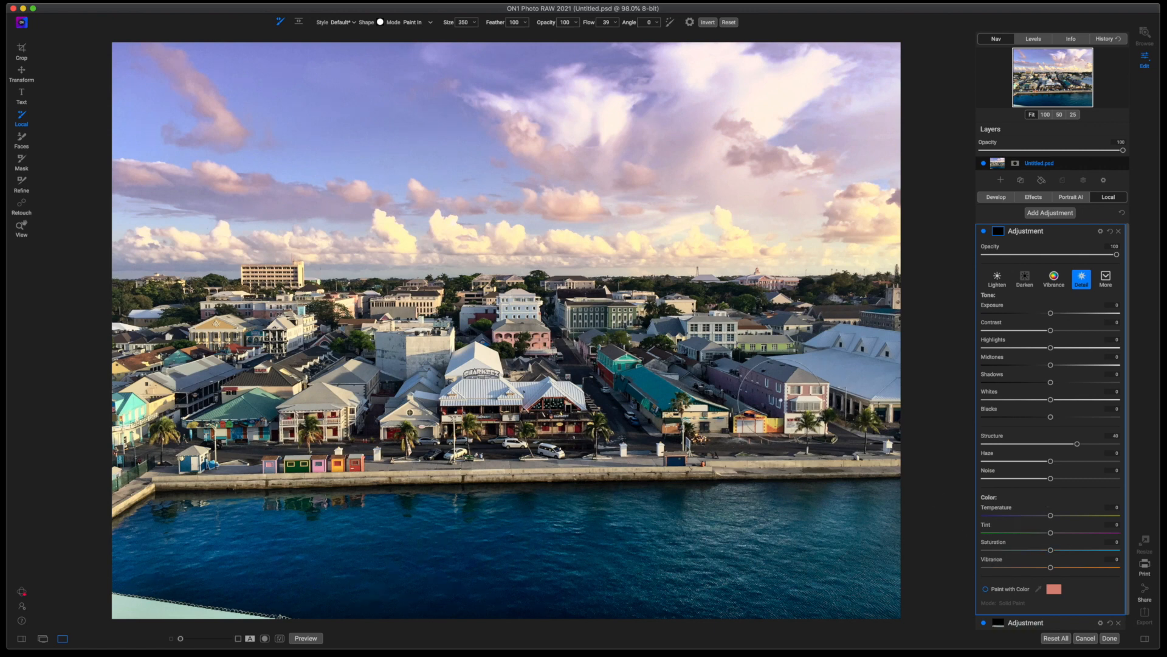
key("bracketright")
key("bracketright")
key("bracketright")
key("bracketright")
key("bracketright")
key("bracketright")
key("bracketright")
key("bracketright")
key("bracketright")
key("bracketright")
key("bracketright")
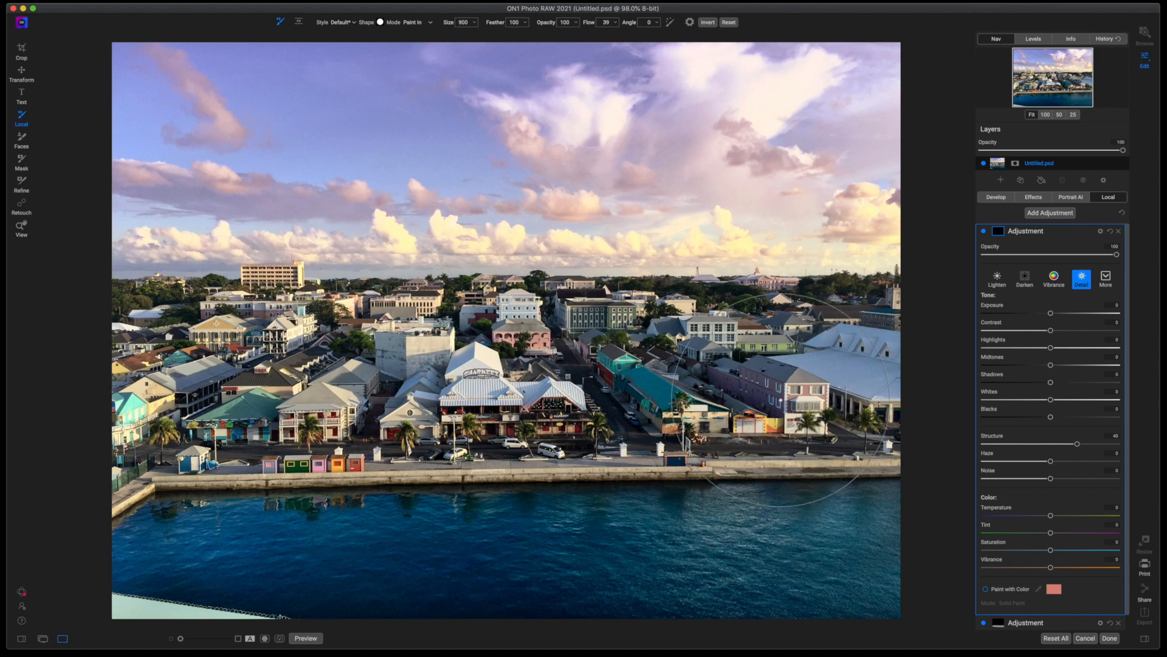
key("bracketright")
key("bracketright")
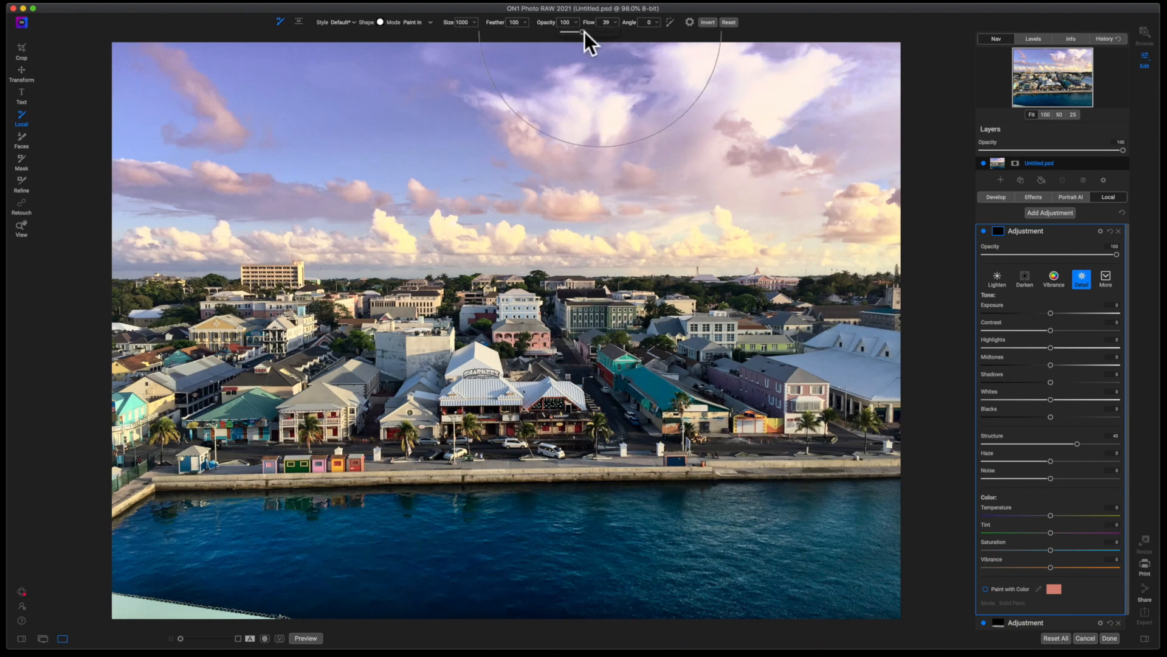
Step: Paint the Detail adjustment across the buildings at flow 20 and compare the photo with it off and on
left_click_drag(585, 32, 573, 37)
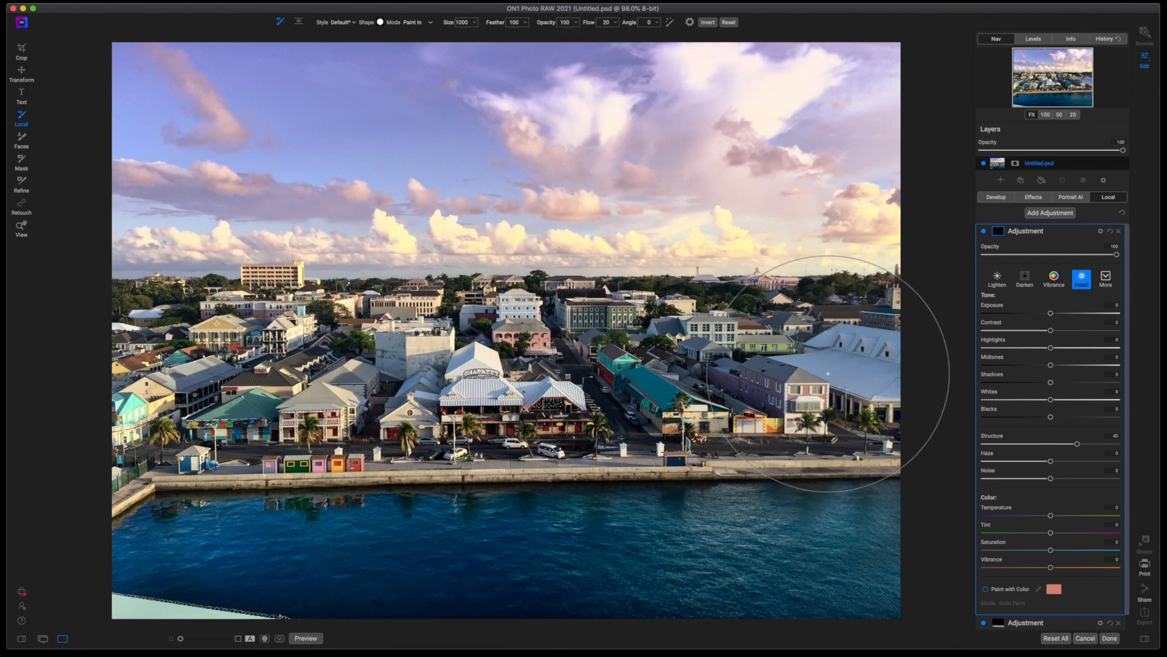
mouse_move(828, 373)
left_mouse_down()
mouse_move(611, 366)
mouse_move(357, 380)
mouse_move(182, 363)
mouse_move(58, 388)
left_mouse_up()
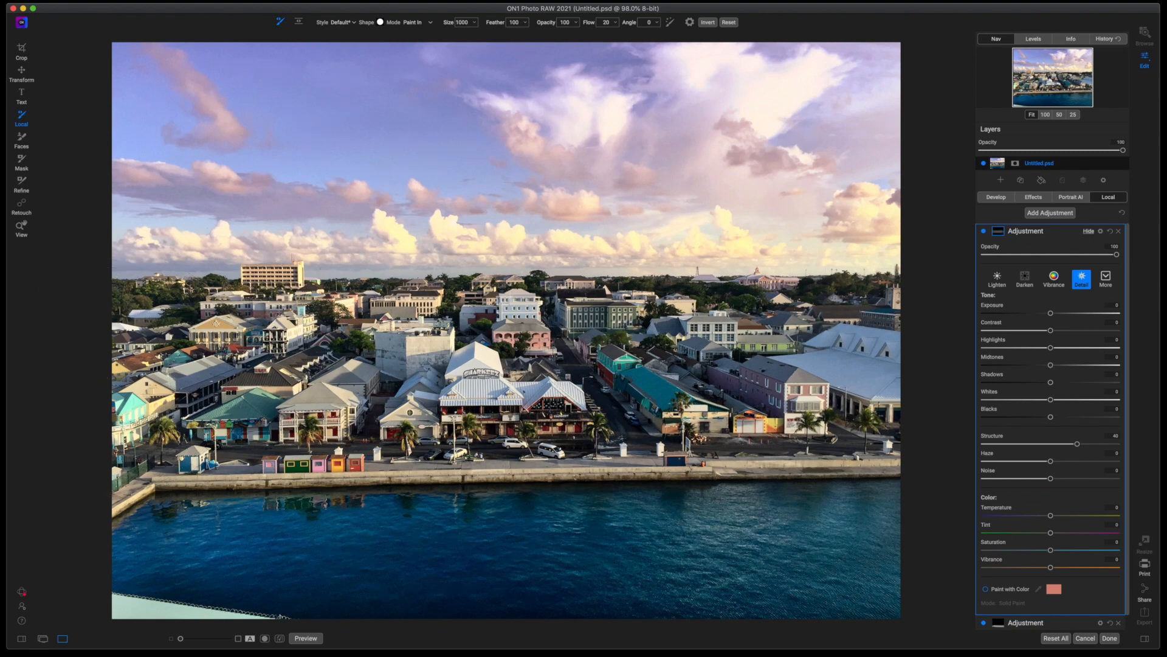
left_click(984, 232)
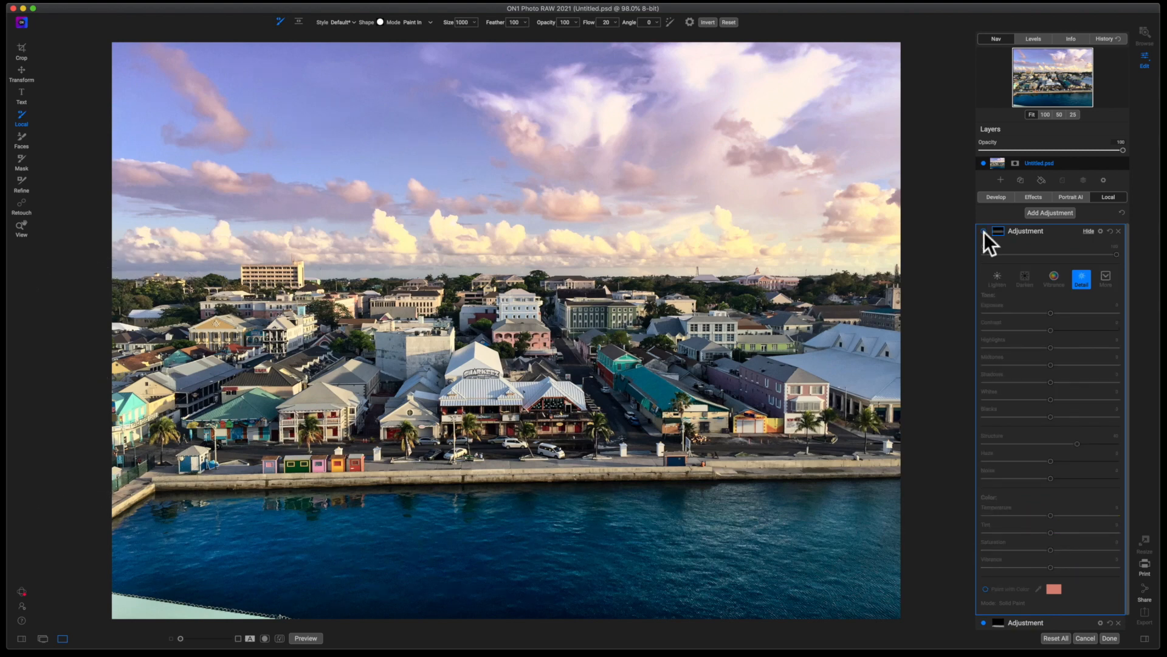
left_click(983, 232)
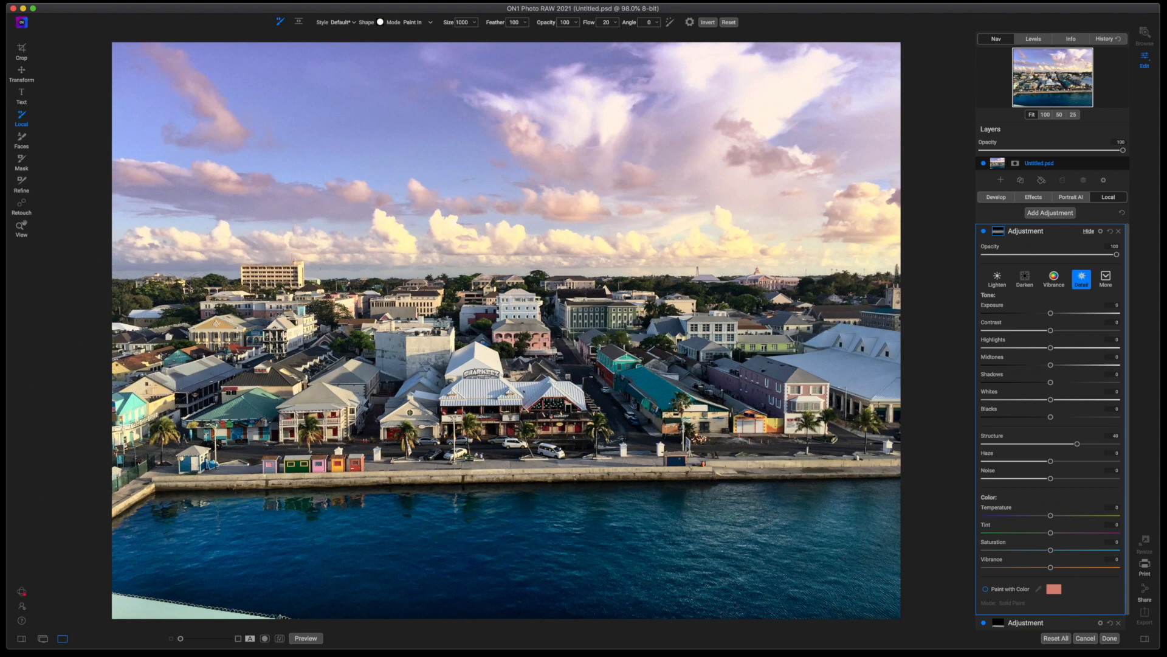
left_click(983, 231)
left_click(983, 231)
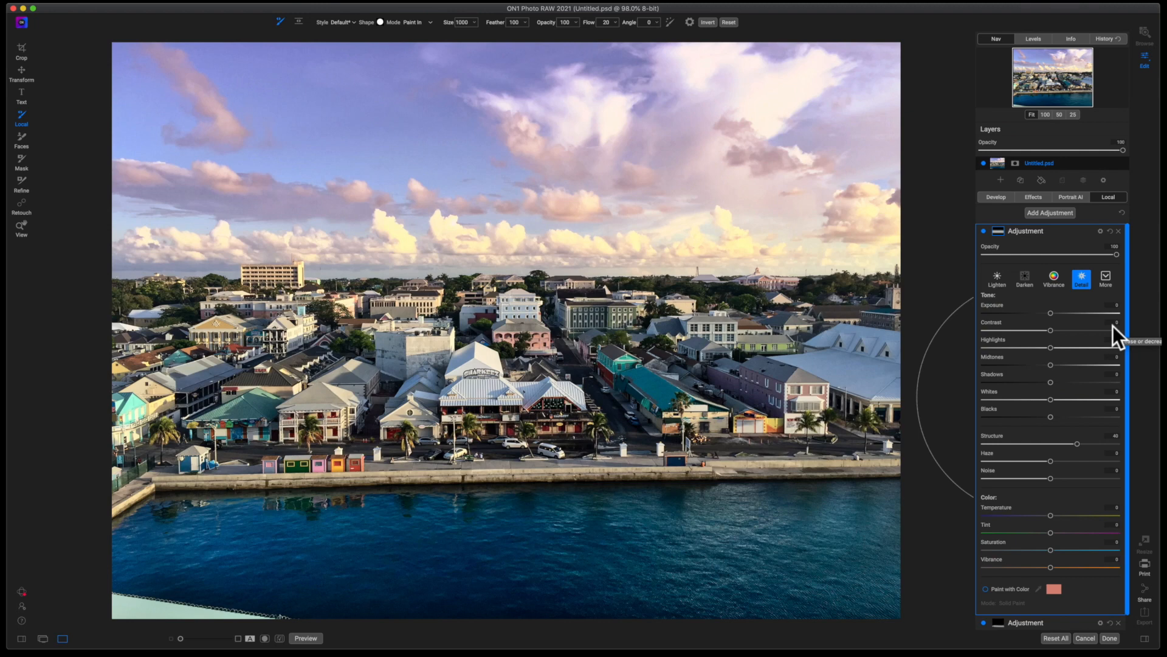
Step: Add a further local adjustment and place a Vignette mask centred over the buildings
left_click(1049, 232)
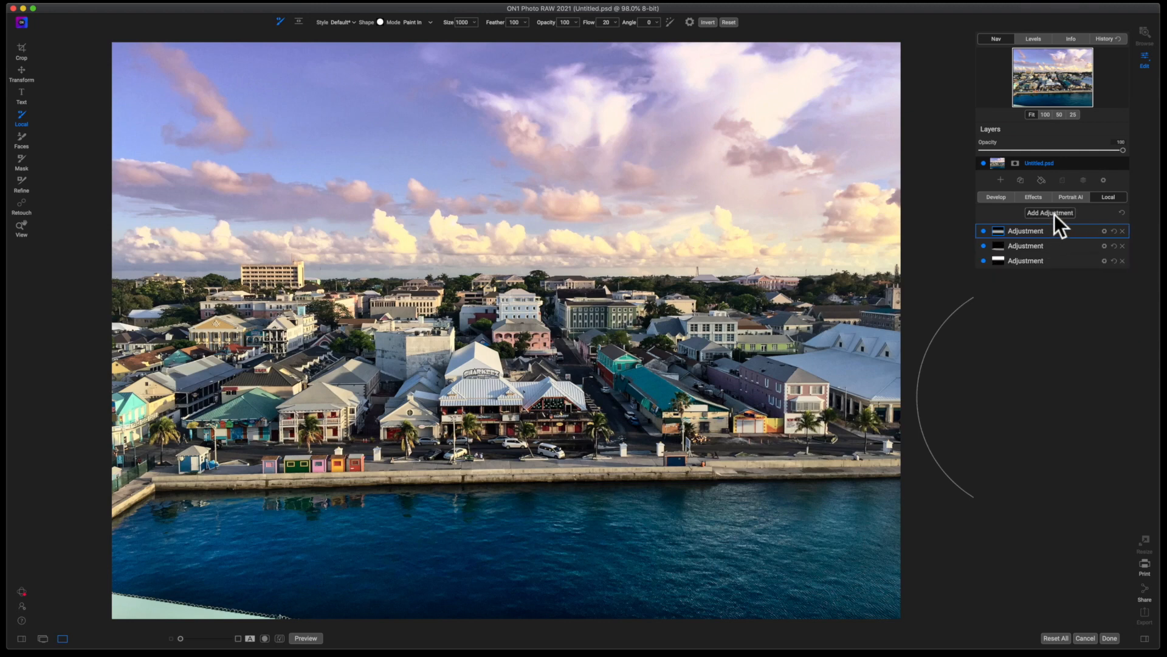
left_click(1054, 214)
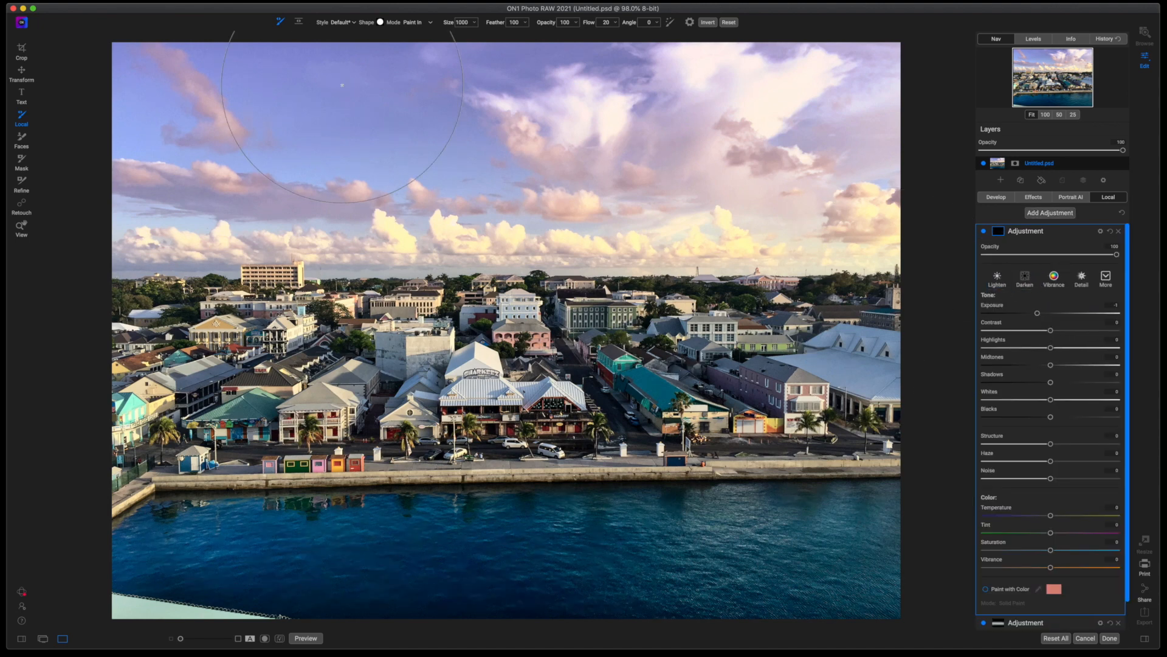
left_click(301, 22)
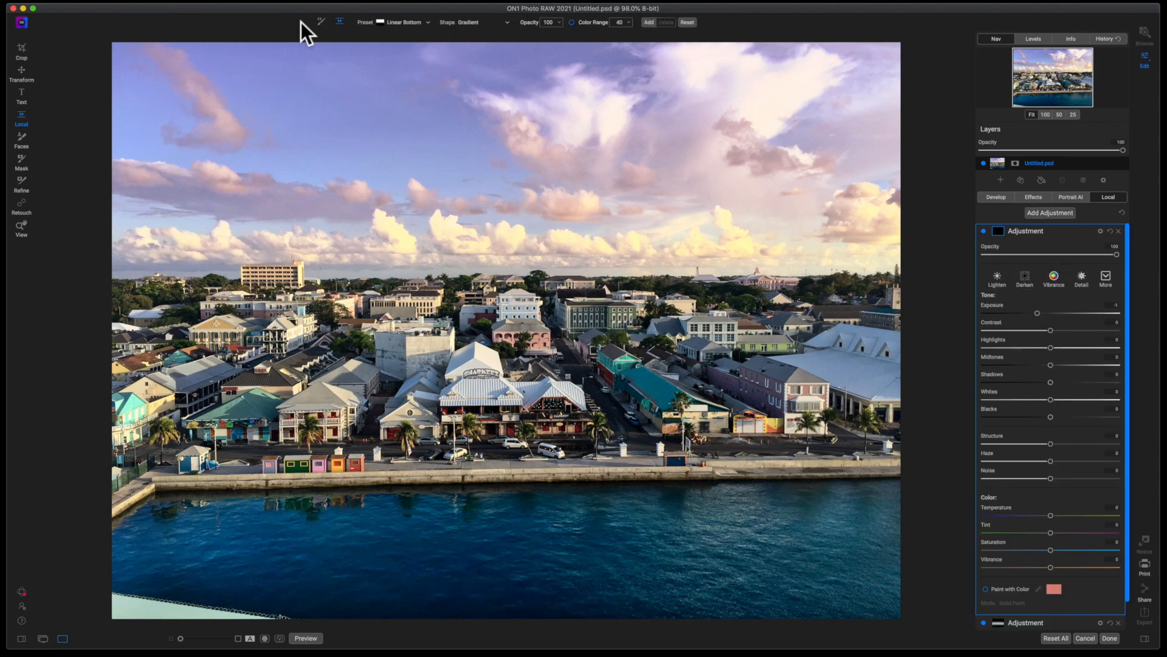
left_click(402, 22)
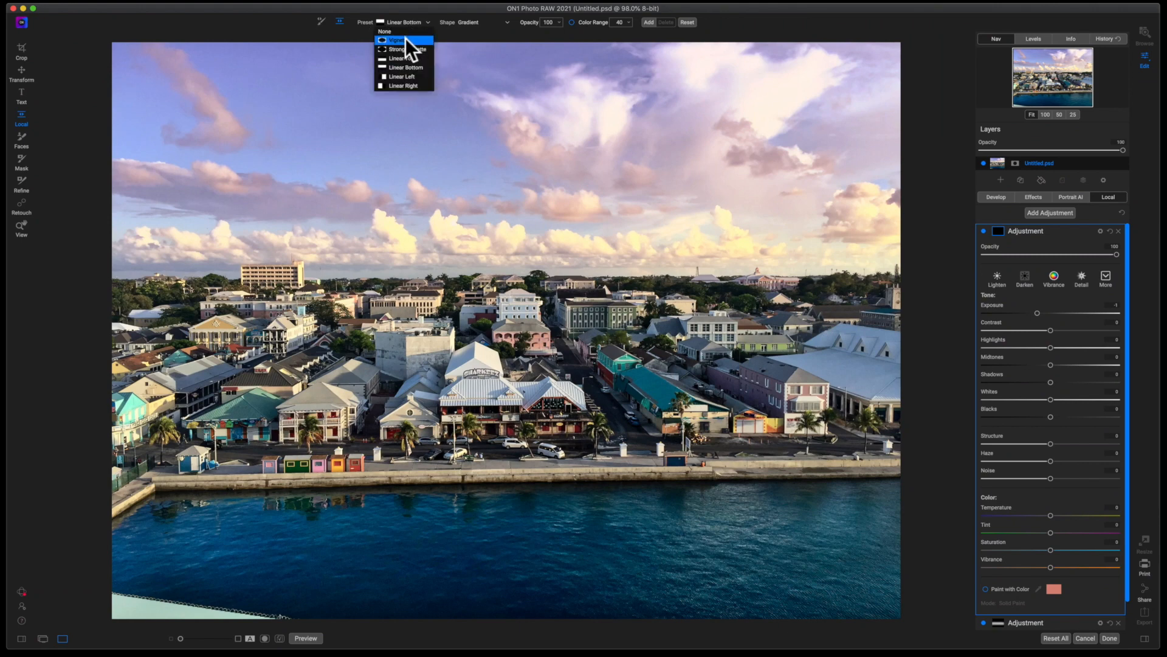
left_click(406, 39)
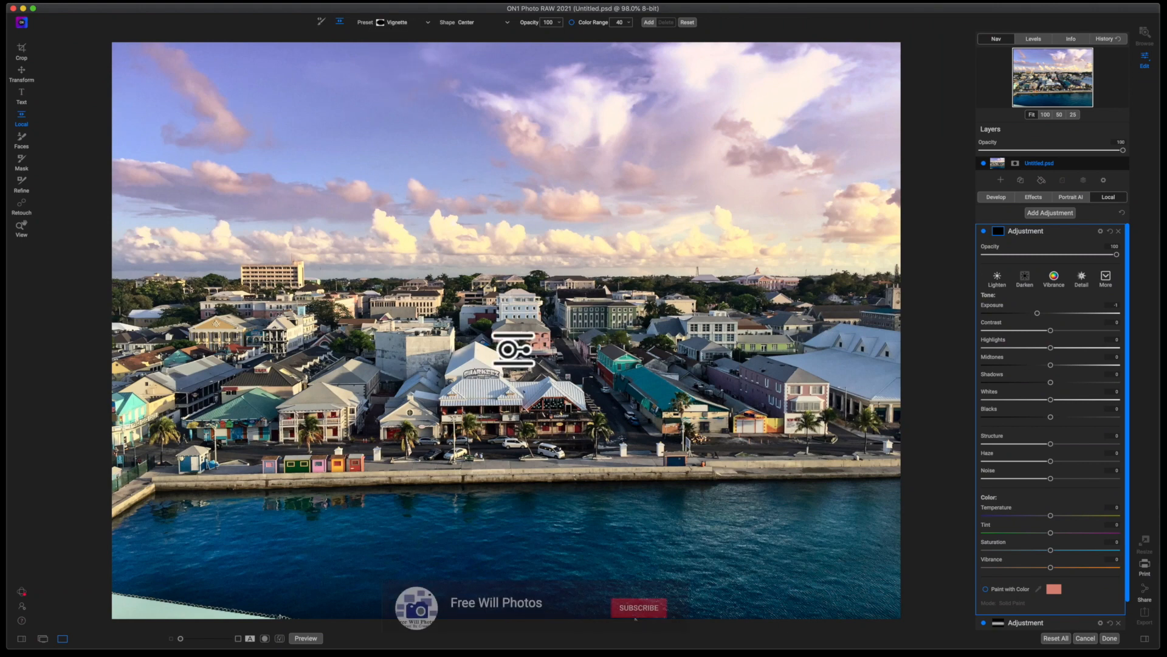
left_click(515, 348)
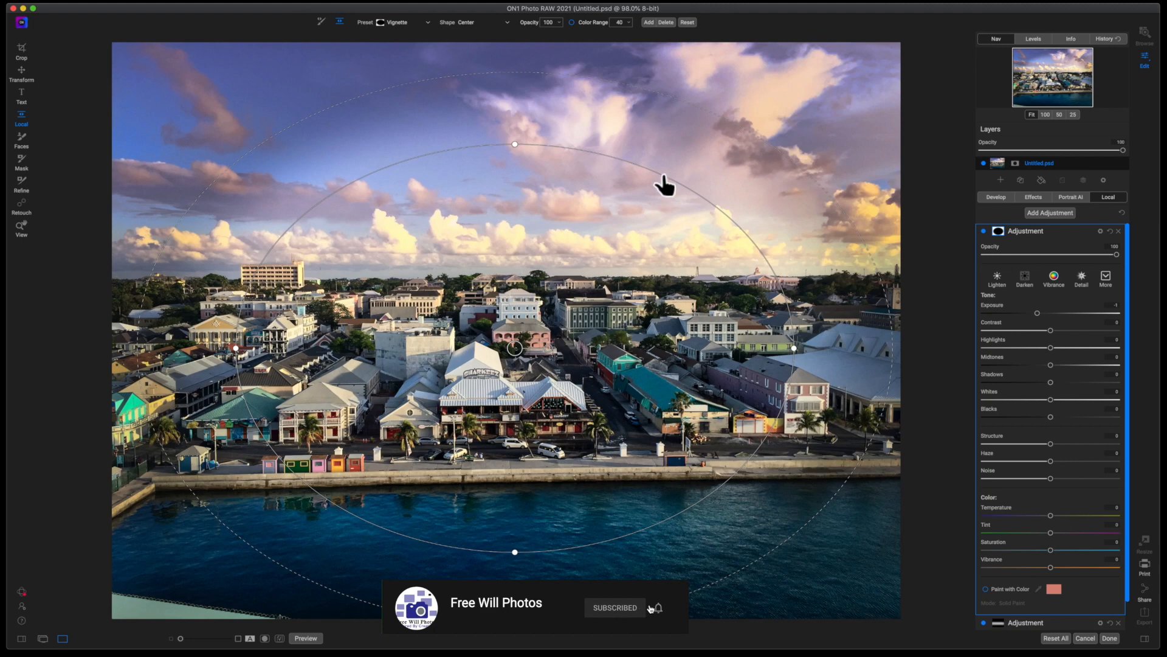
Step: Reshape the vignette into a wide, flat, softly feathered ellipse over the buildings and set its exposure to about -0.6
left_click_drag(515, 162, 515, 296)
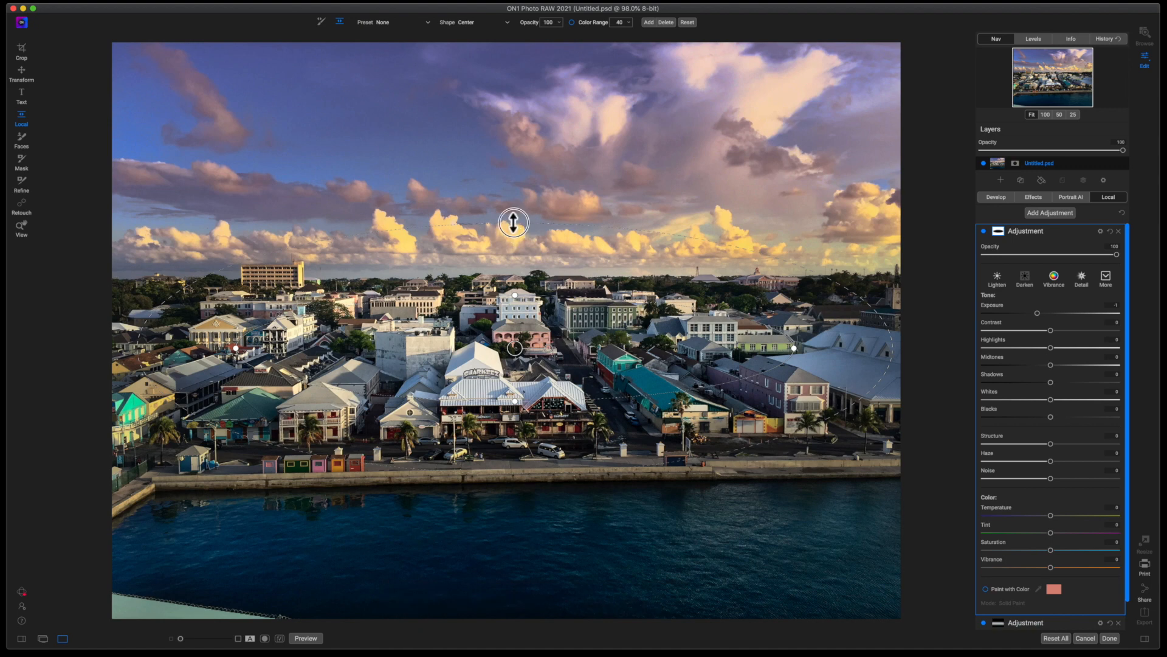
left_click_drag(514, 221, 491, 10)
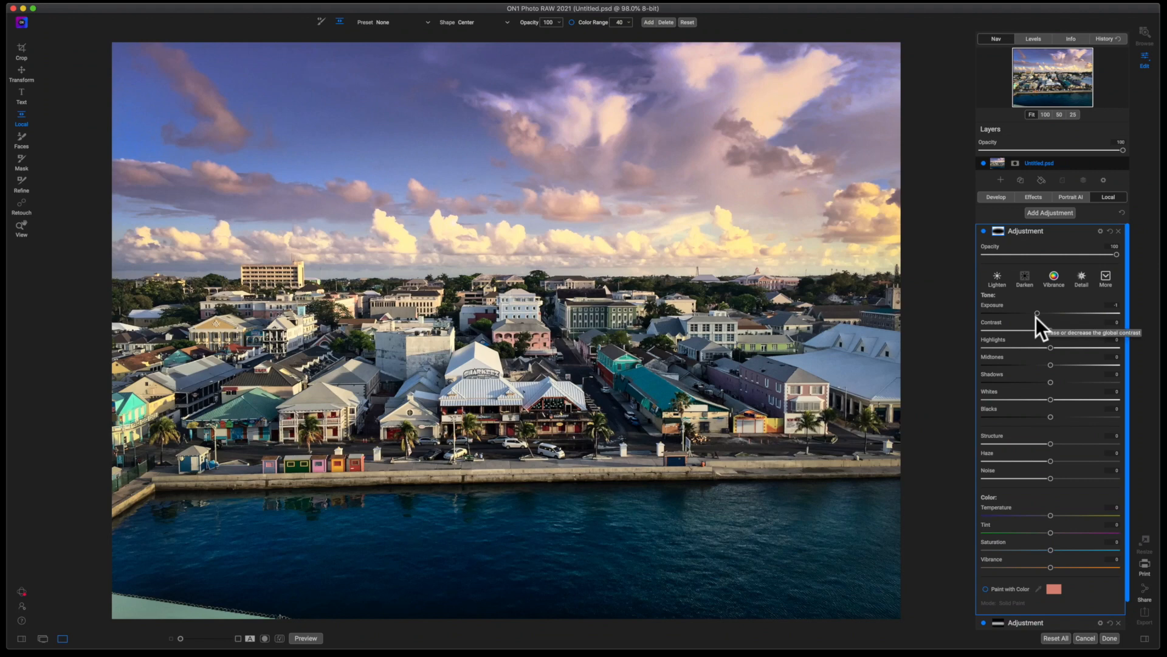
left_click_drag(1037, 315, 1043, 315)
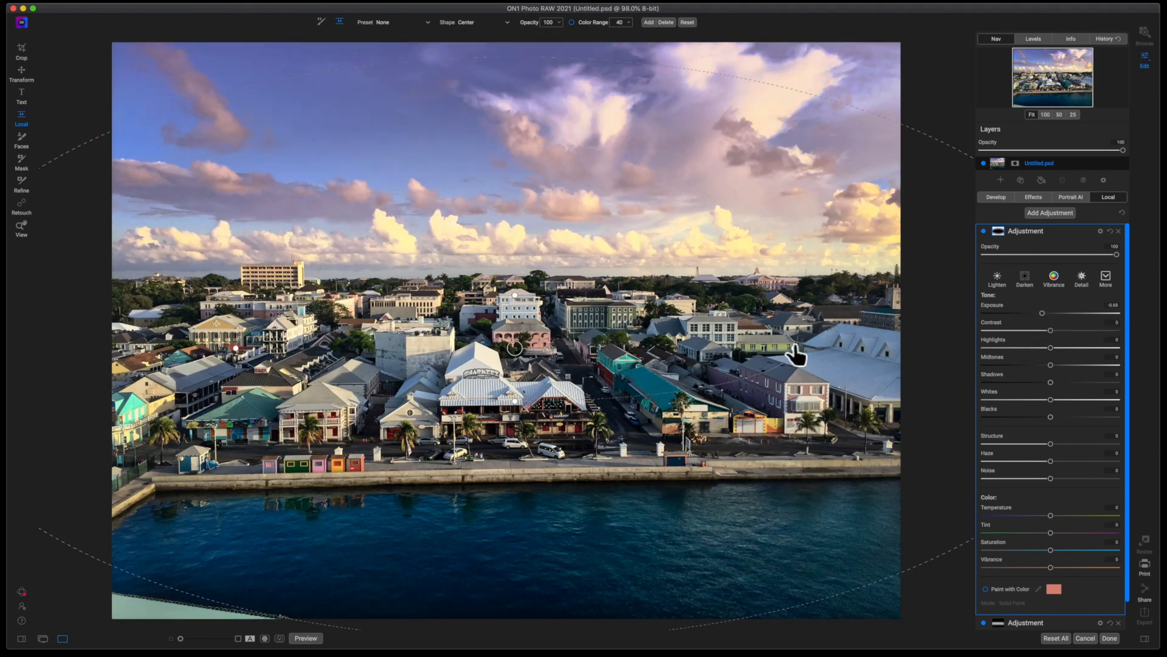
left_click_drag(794, 353, 930, 349)
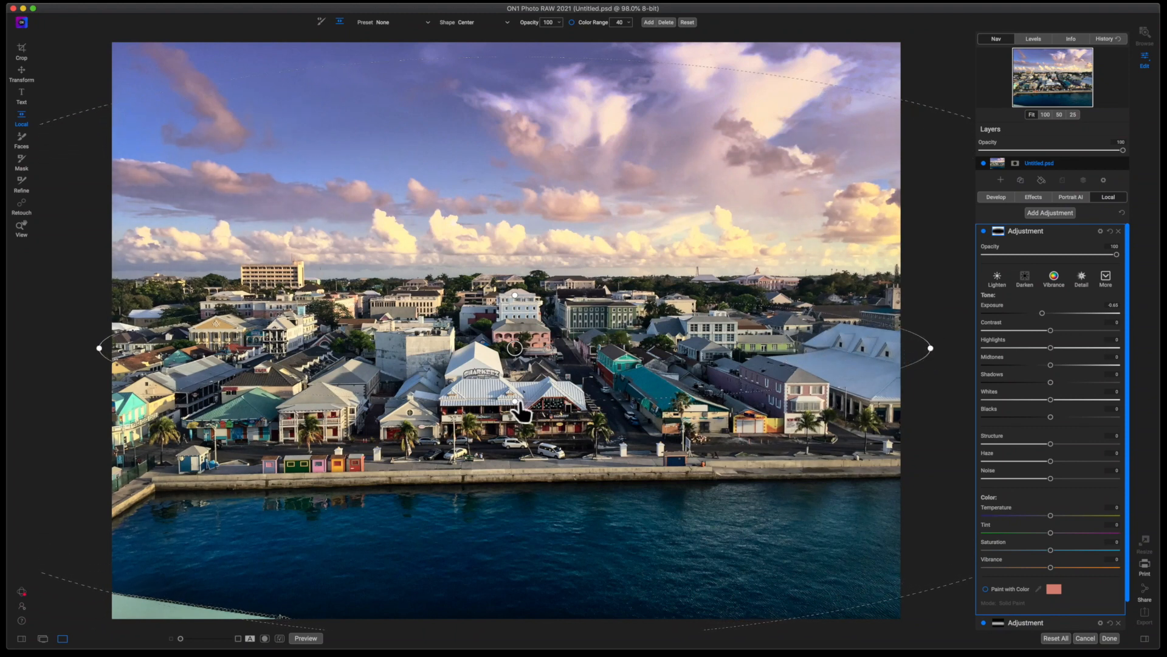
left_click_drag(516, 402, 515, 440)
left_click_drag(514, 352, 507, 374)
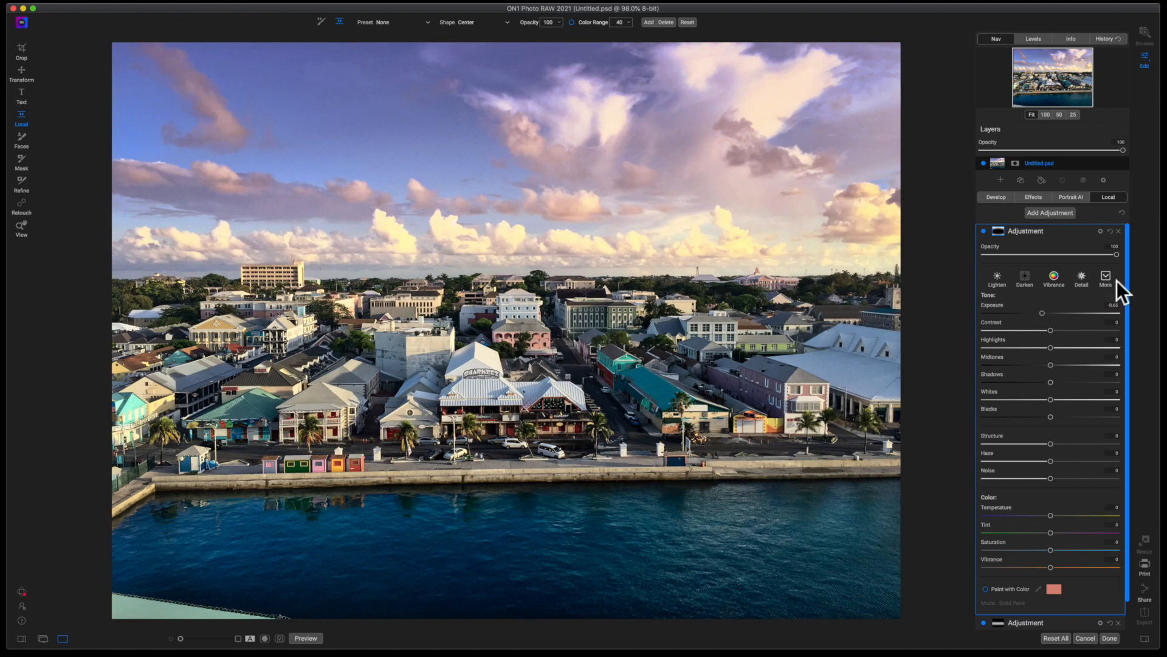
left_click(1079, 231)
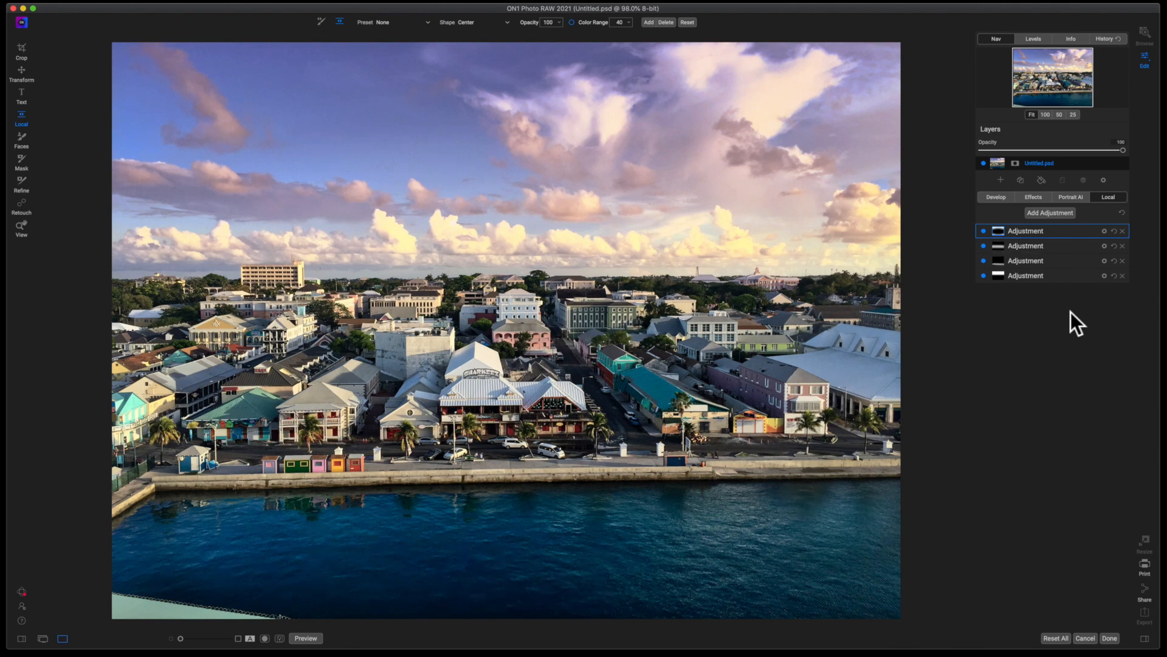
Step: Save the edits back to Apple Photos and reopen the photo in the ON1 Photo RAW 2021 extension
left_click(1110, 639)
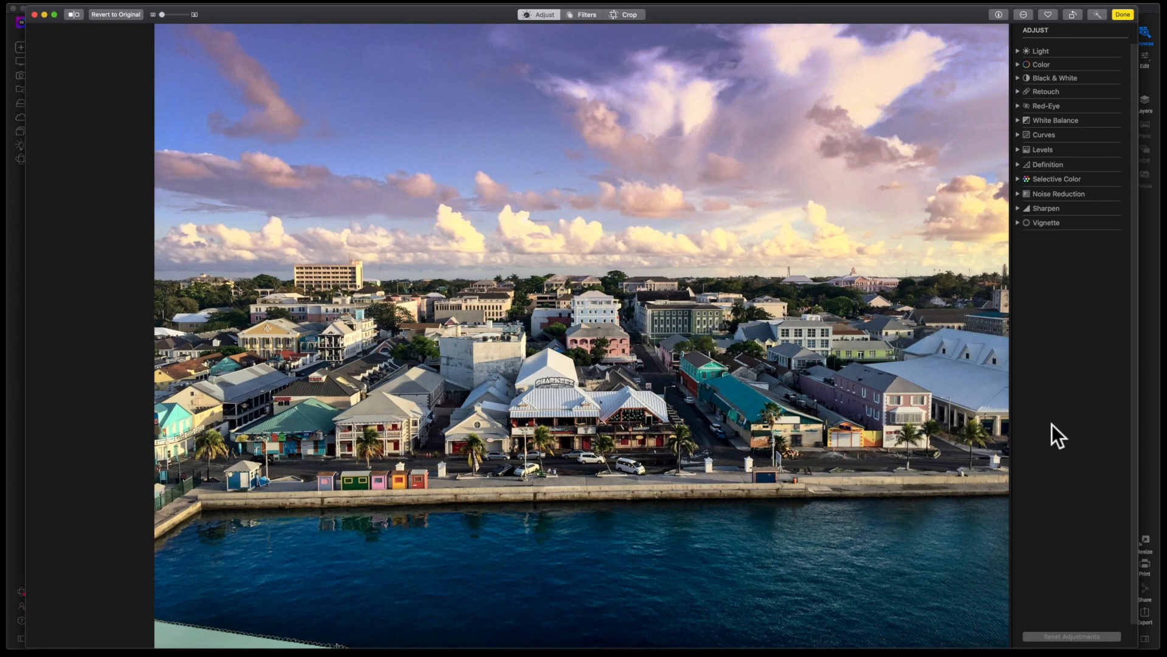
left_click(1023, 16)
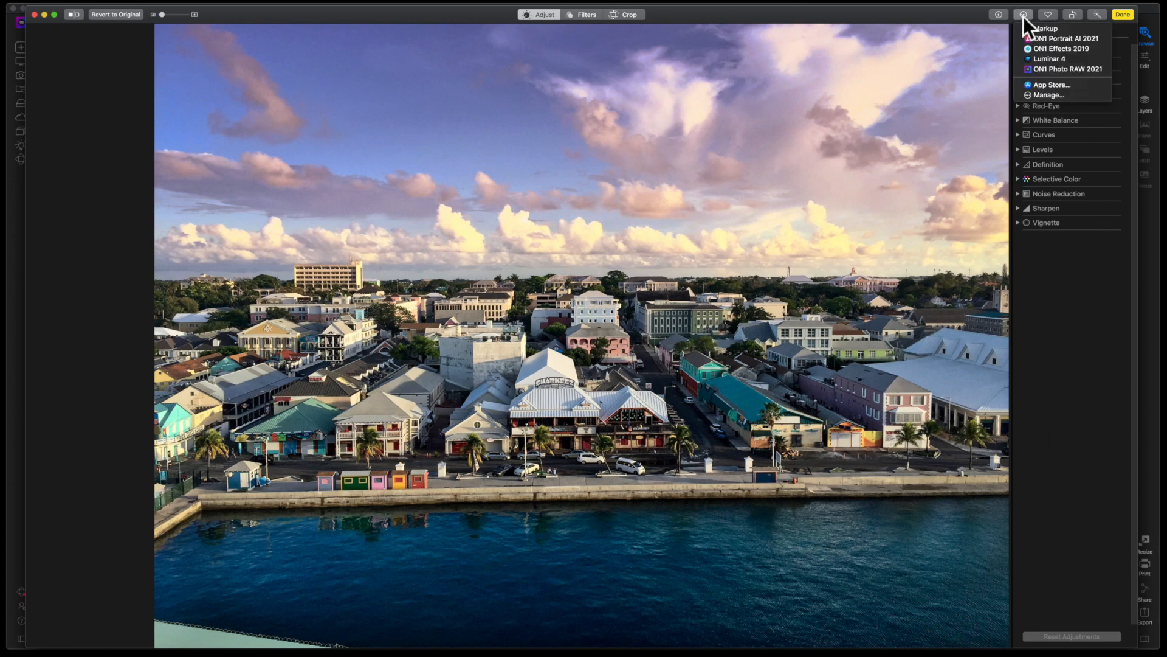
left_click(1053, 69)
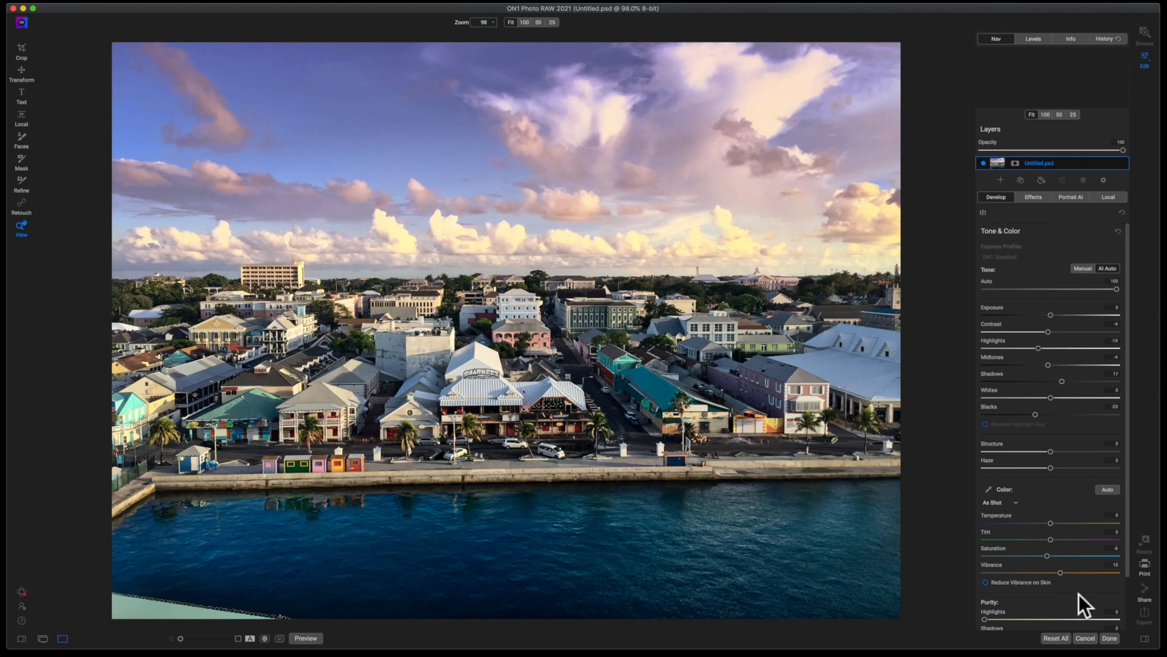
Step: Display the reopened photo's saved local adjustments and check the first one's settings
left_click(1106, 197)
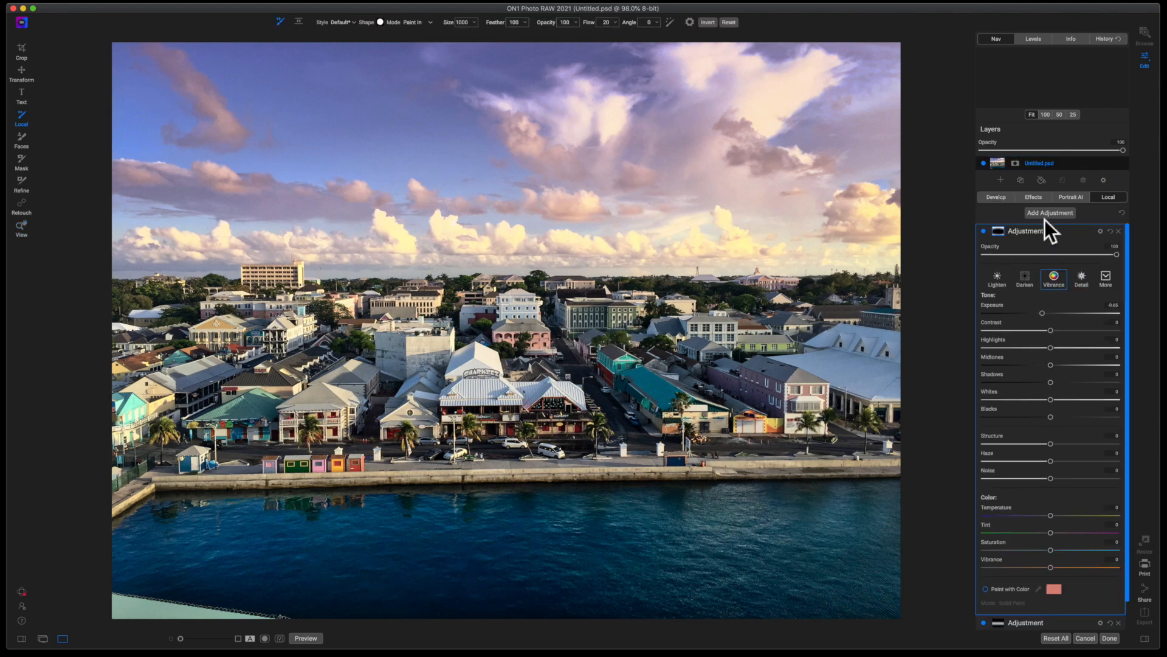
left_click(1064, 232)
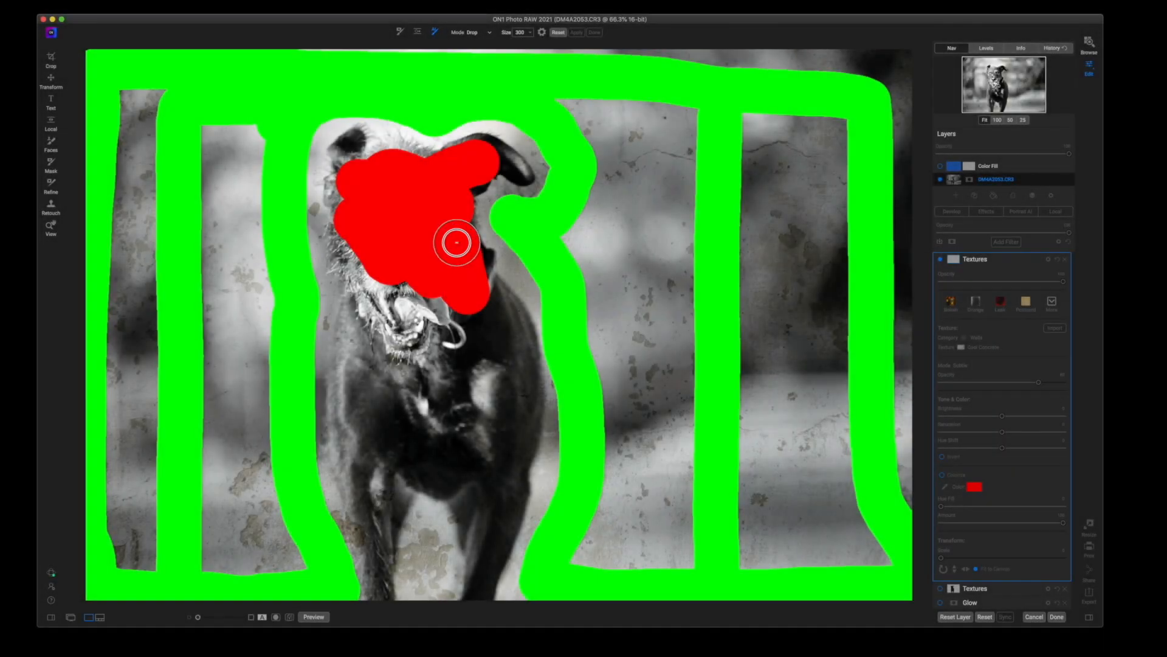
Step: In Drop mode, extend the red mask stroke from the dog's head down along its chest and front leg
mouse_move(456, 242)
left_mouse_down()
mouse_move(500, 329)
mouse_move(508, 454)
left_mouse_up()
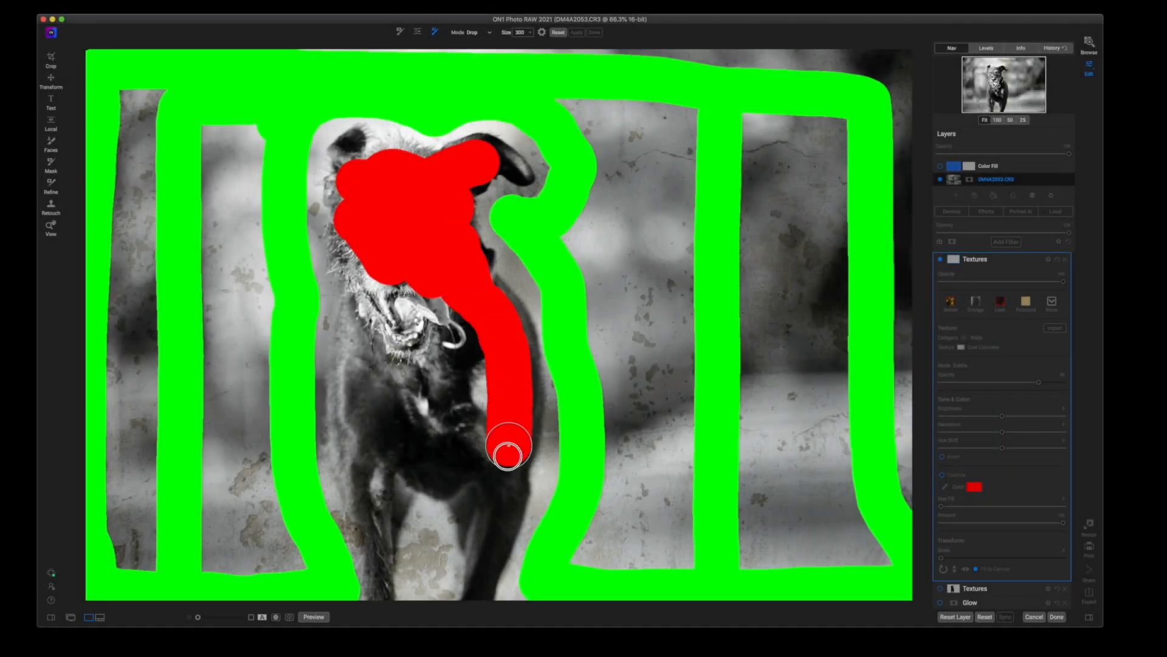
left_click_drag(508, 454, 504, 511)
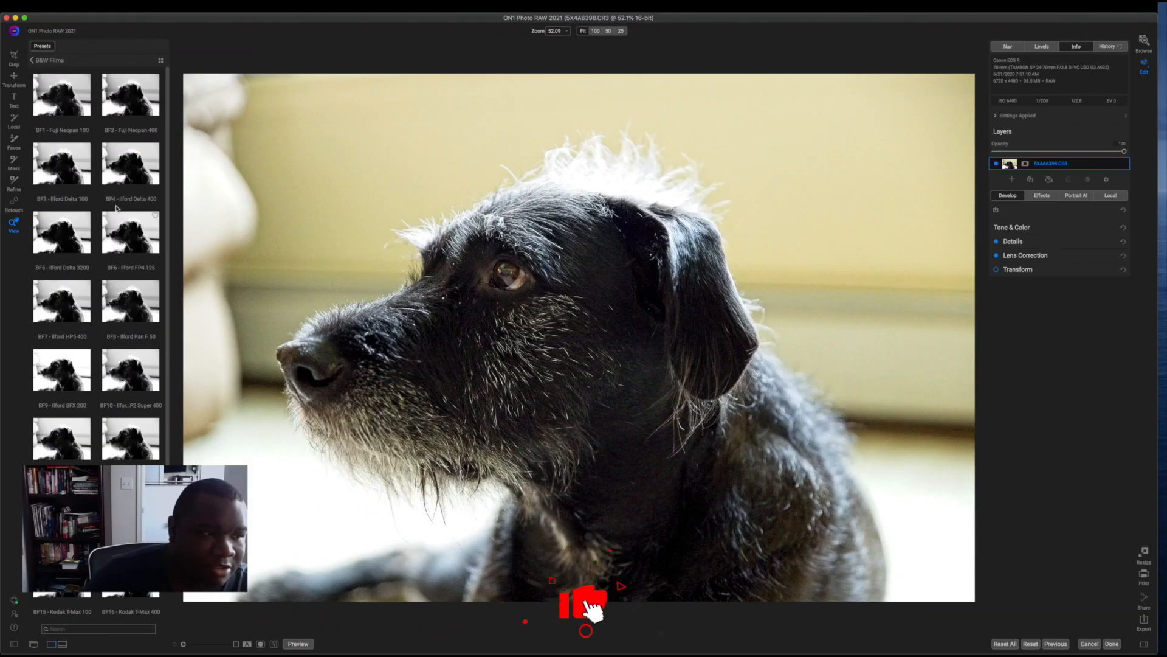
Step: Apply the BF7 - Ilford HP5 400 black-and-white film preset to the dog portrait
left_click(64, 303)
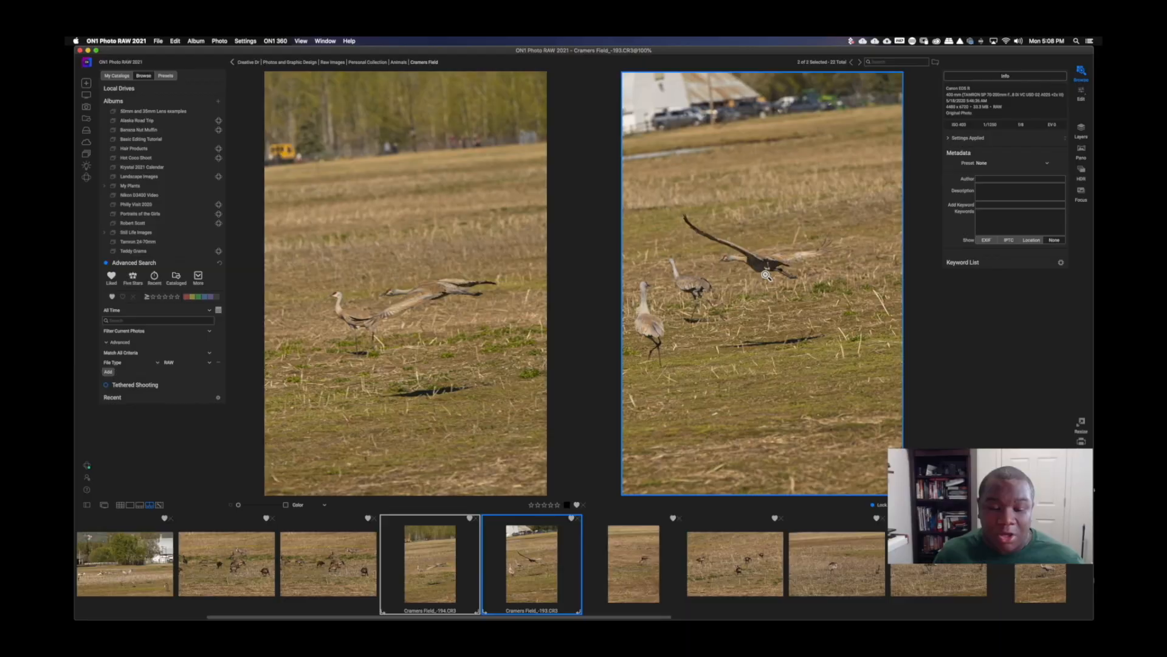
key("1")
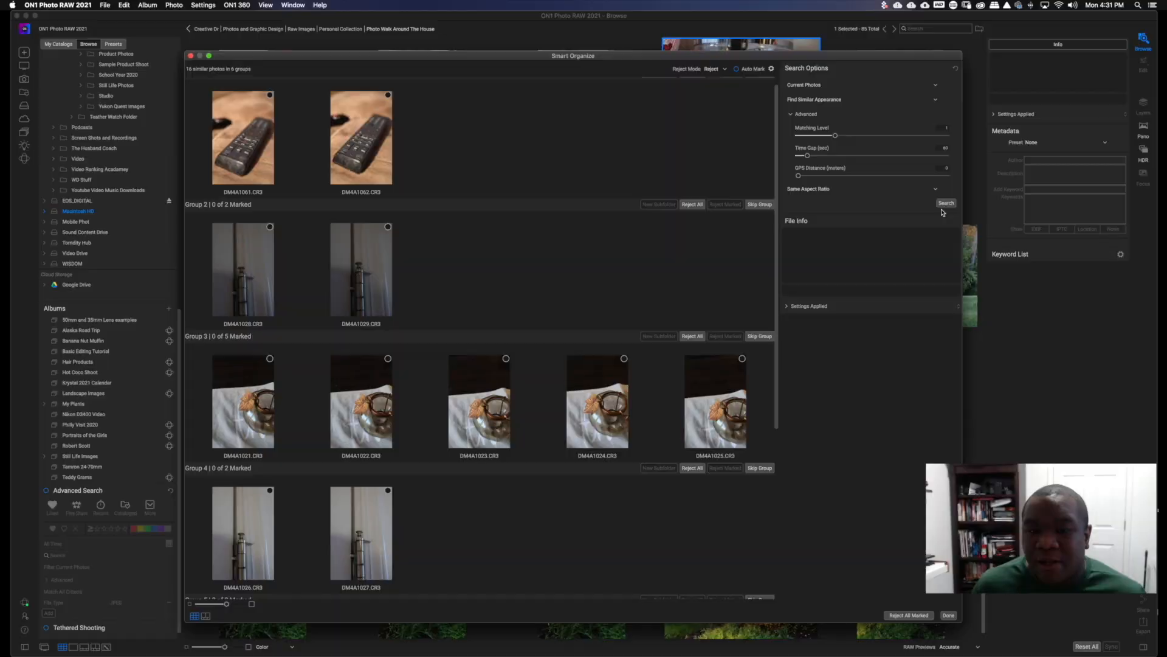
scroll(528, 288, "down", 5)
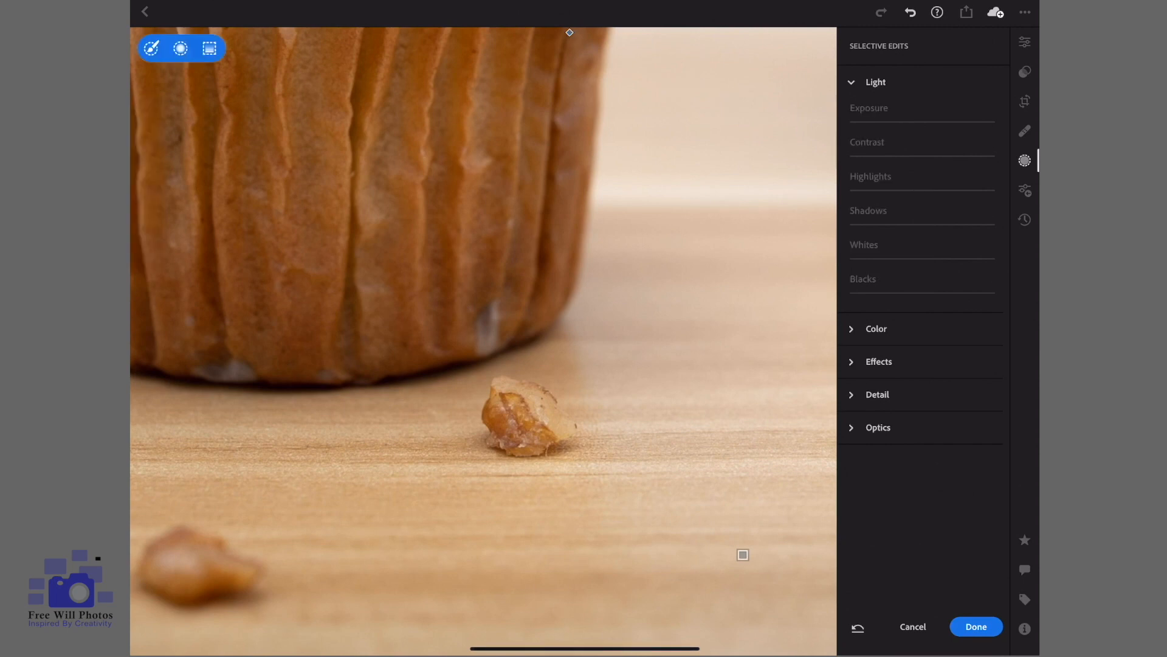
Step: Switch to Lightroom and start a new brush selective edit on the muffin photo
left_click(152, 48)
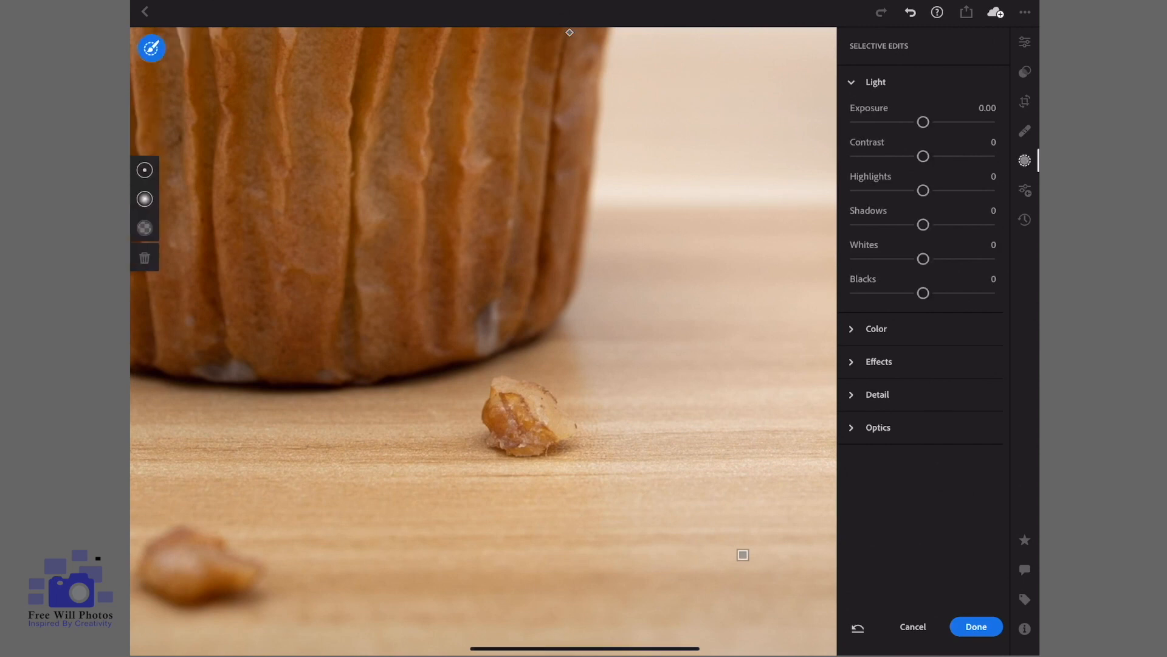